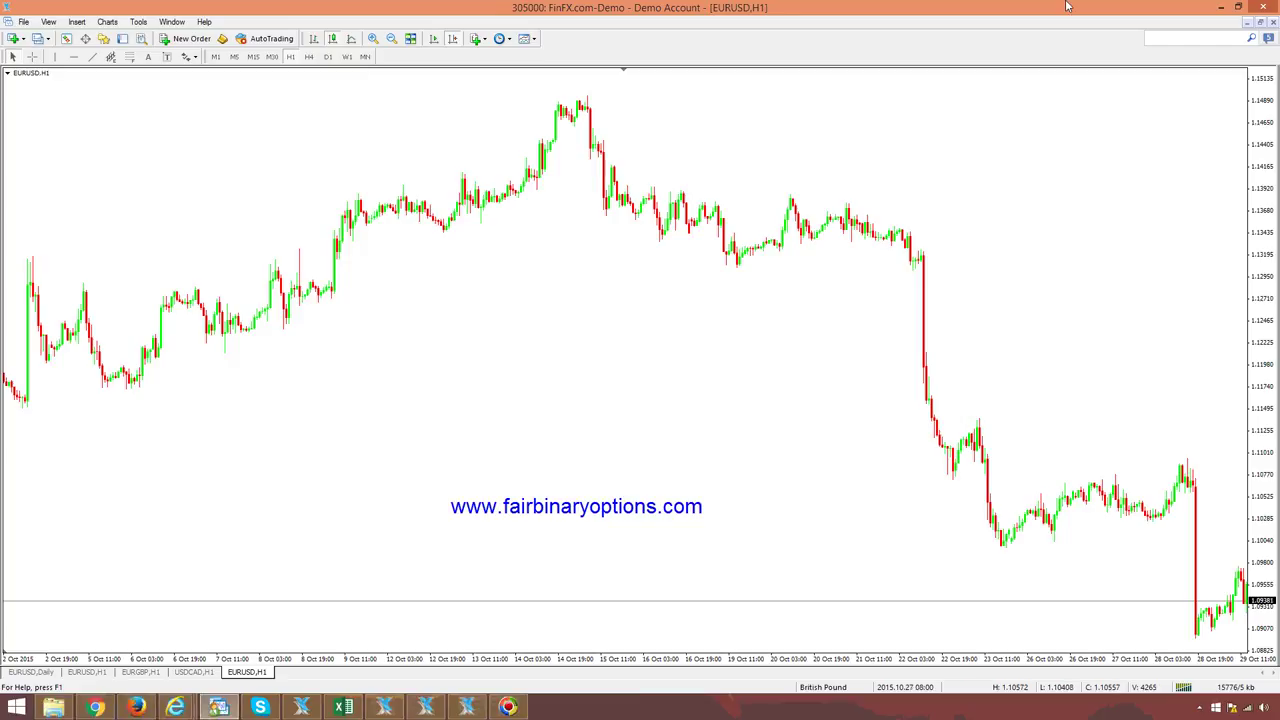
# Step: Open the Market Watch panel with live bid and ask quotes beside the EURUSD H1 chart
pyautogui.click(70, 39)
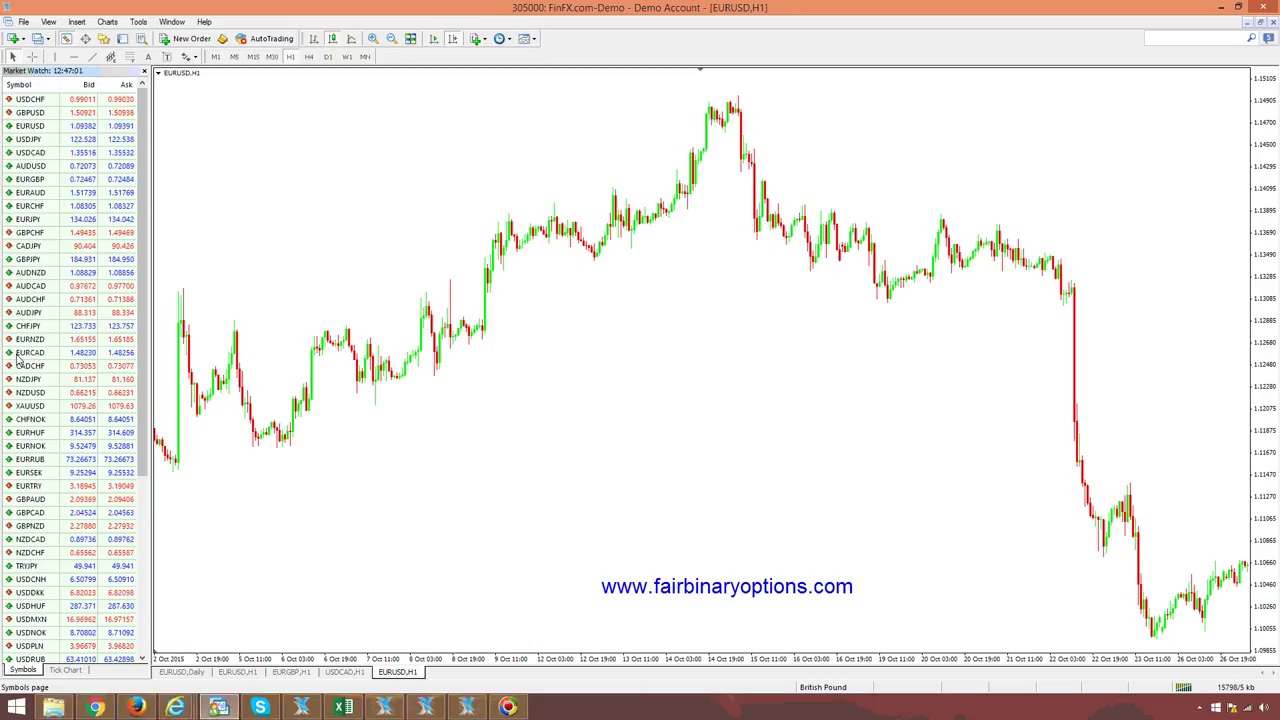
# Step: Bring up CADJPY's context menu, dismiss it unused, then close the Market Watch panel
pyautogui.click(56, 247)
pyautogui.rightClick(56, 247)
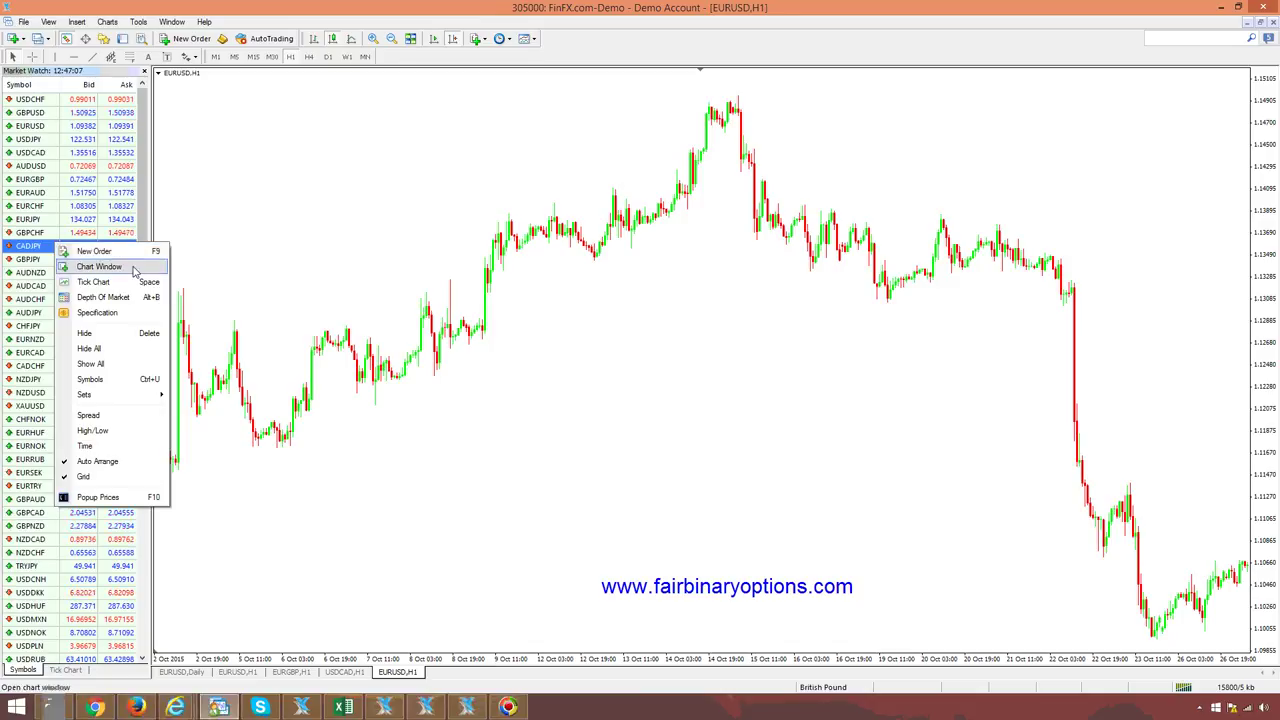
pyautogui.click(294, 194)
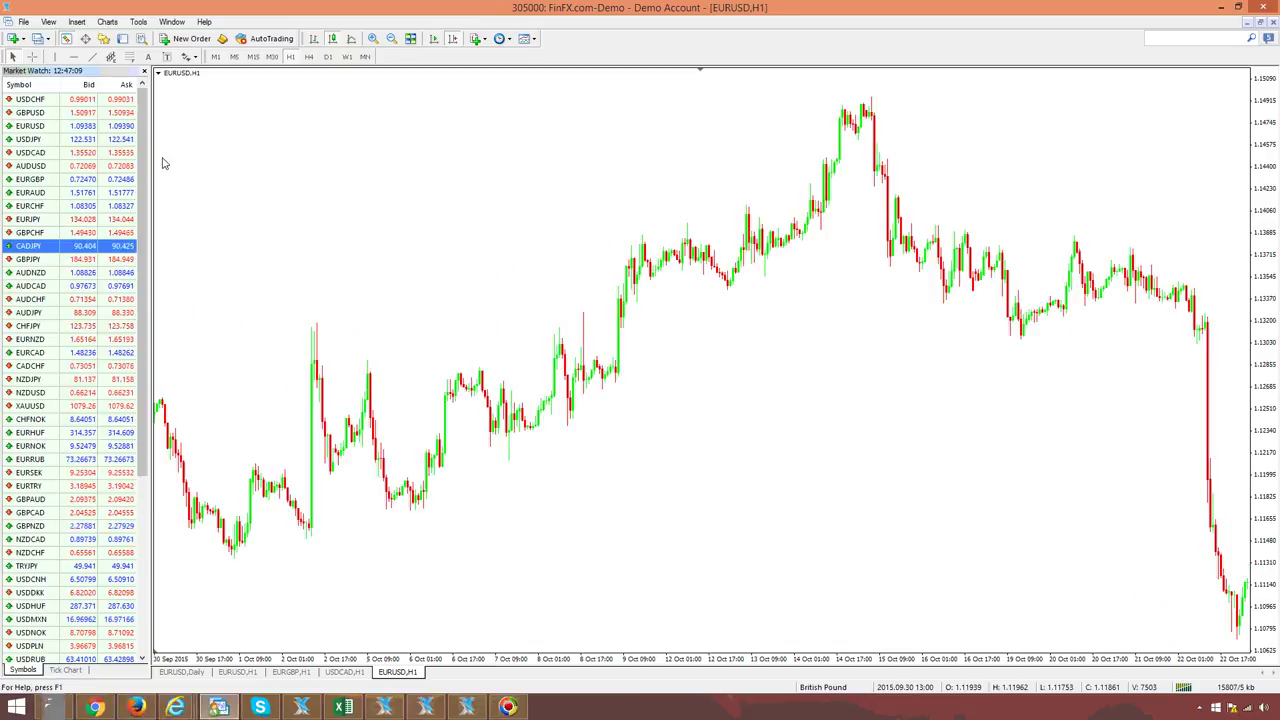
pyautogui.click(66, 38)
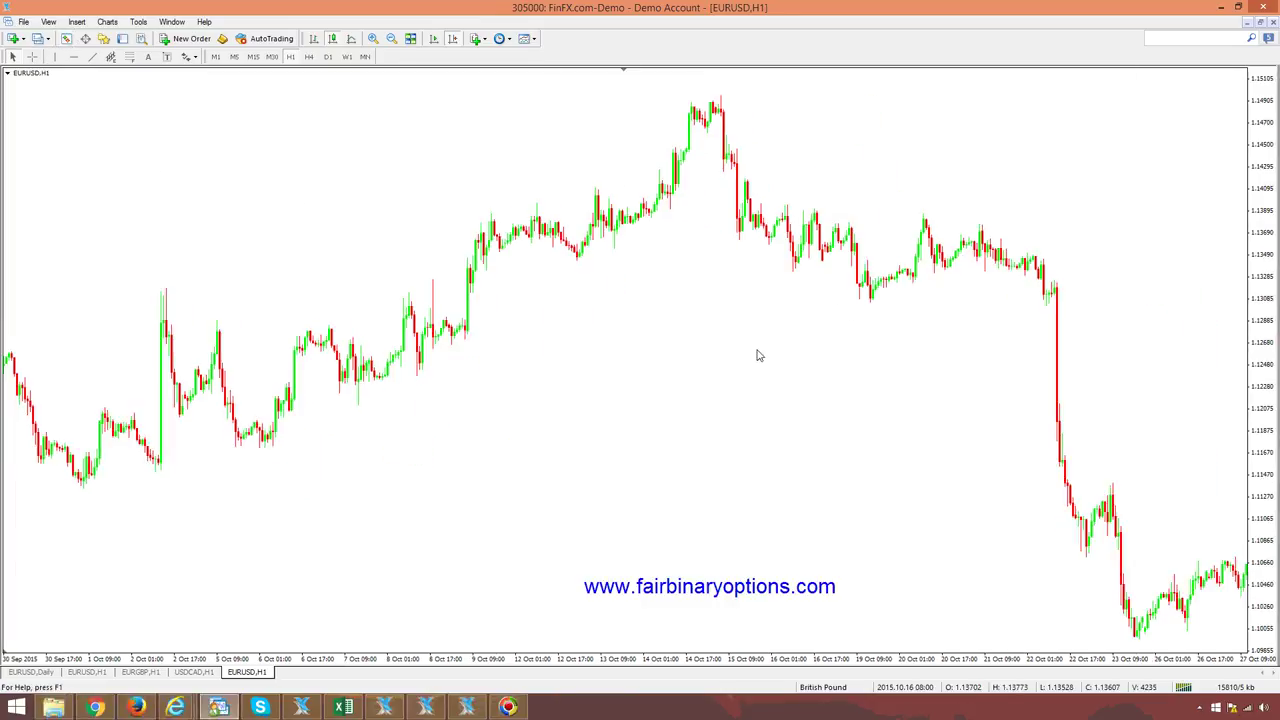
pyautogui.scroll(-2, 757, 356)
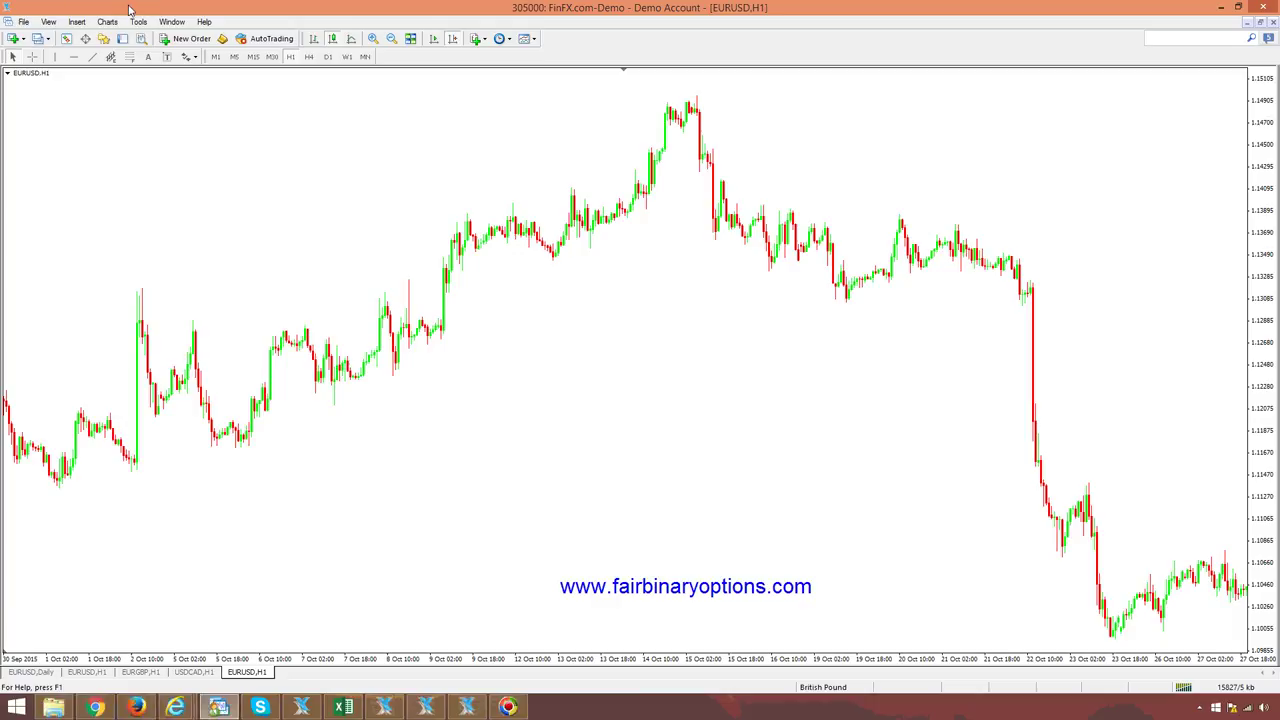
# Step: Open the Relative Strength Index dialog via Insert > Indicators > Oscillators
pyautogui.click(77, 22)
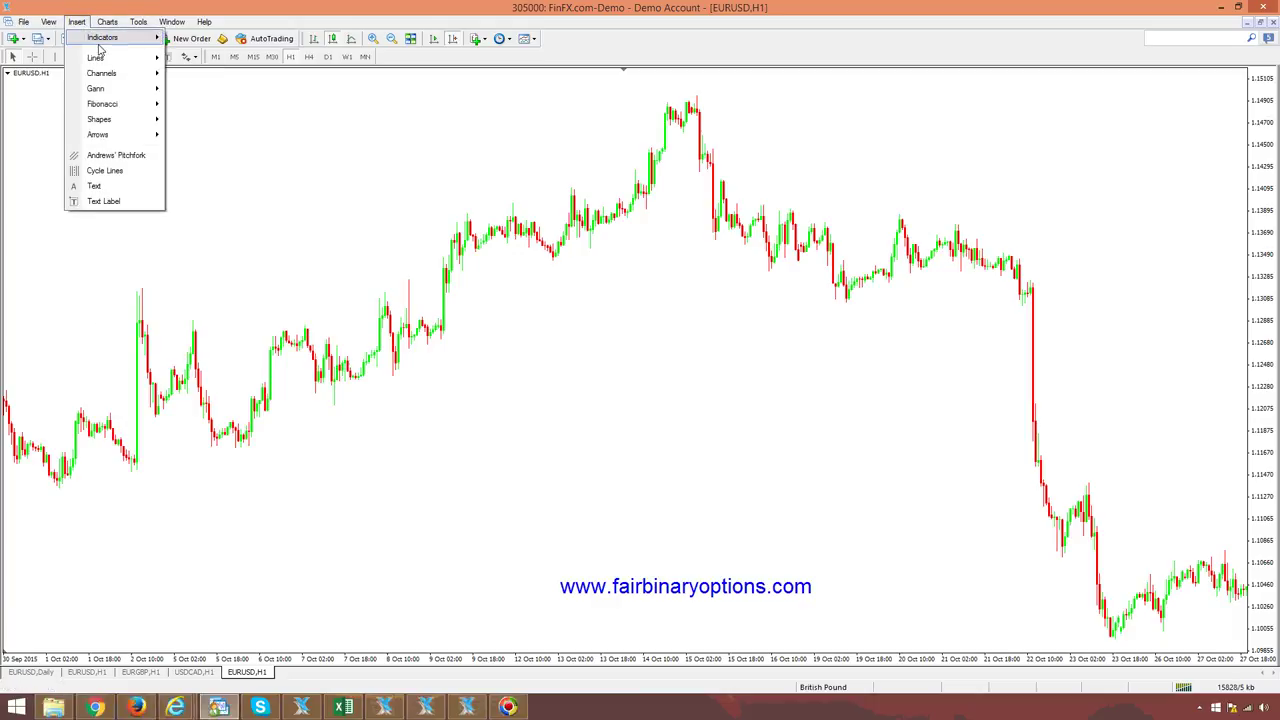
pyautogui.moveTo(99, 44)
pyautogui.moveTo(234, 133)
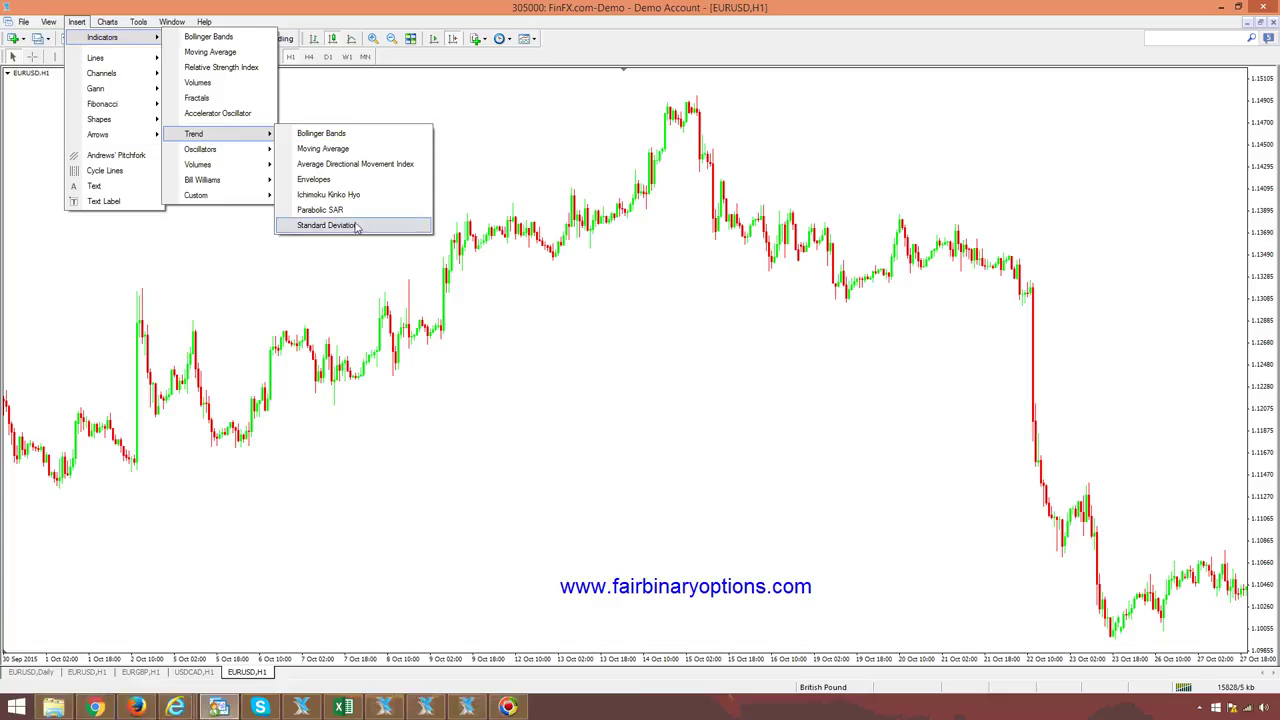
pyautogui.moveTo(250, 195)
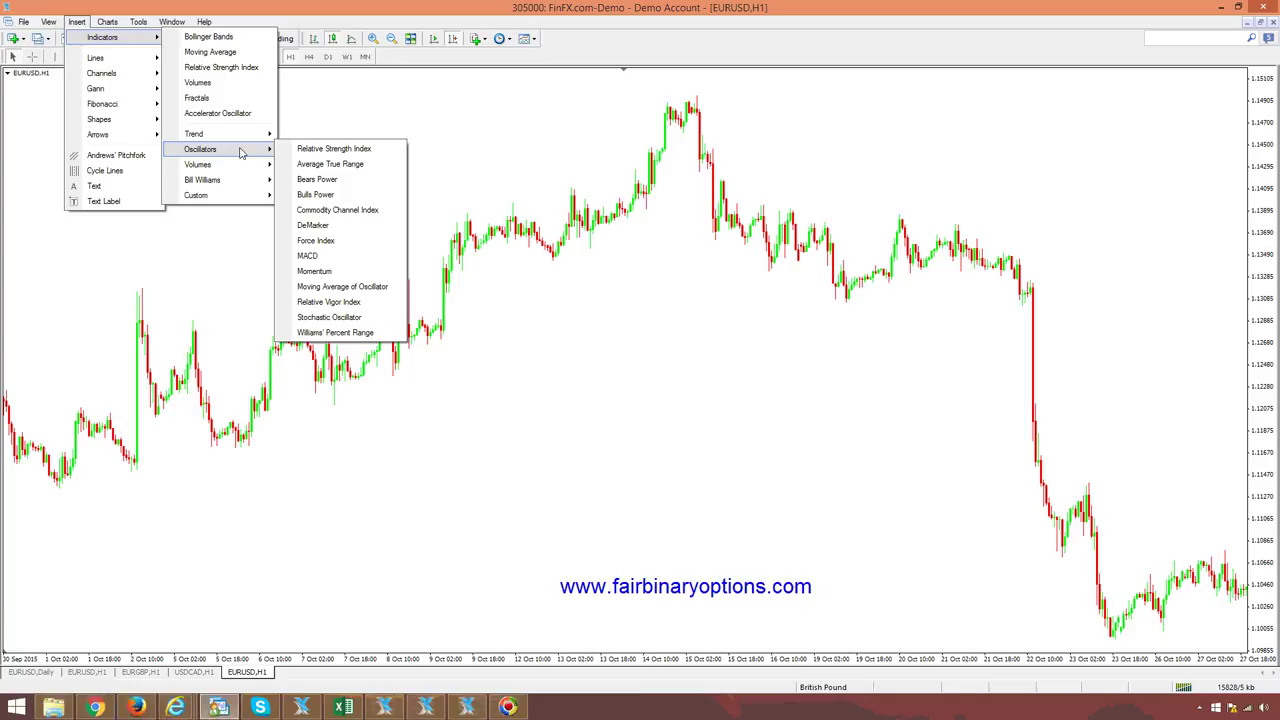
pyautogui.click(340, 149)
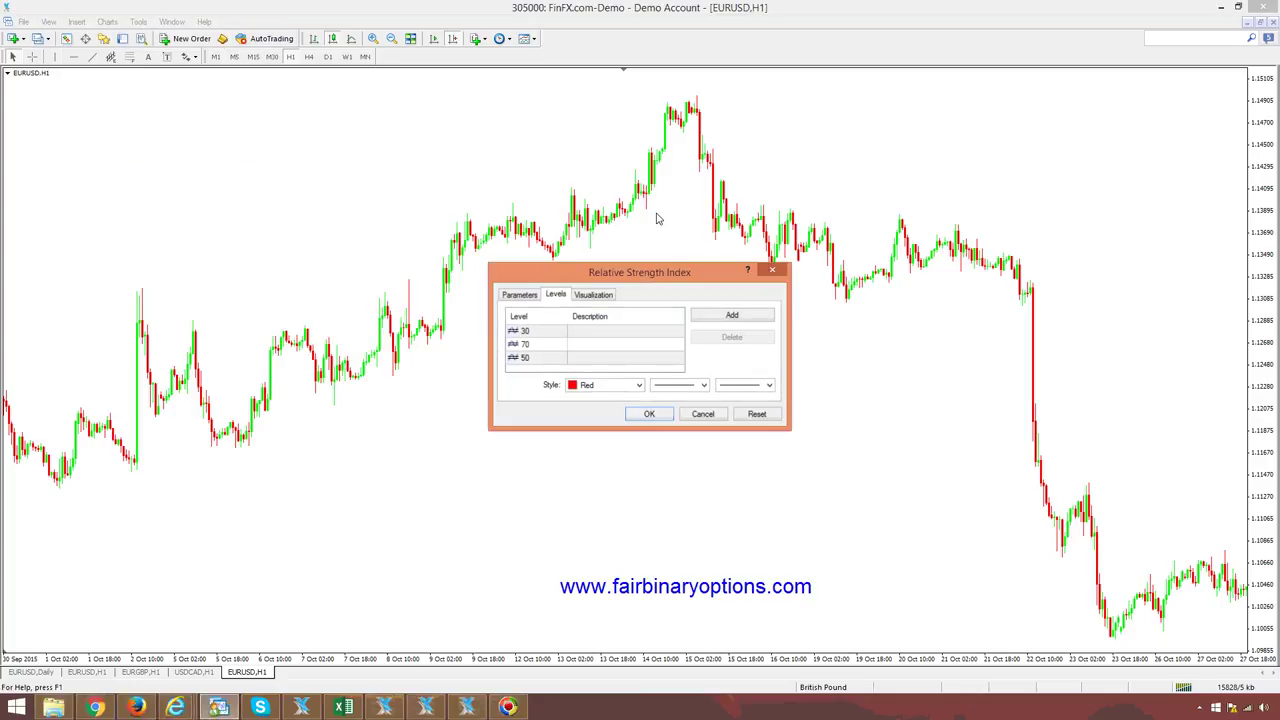
# Step: Add the RSI with period 14 applied to Close, keeping levels 30, 50 and 70
pyautogui.click(522, 298)
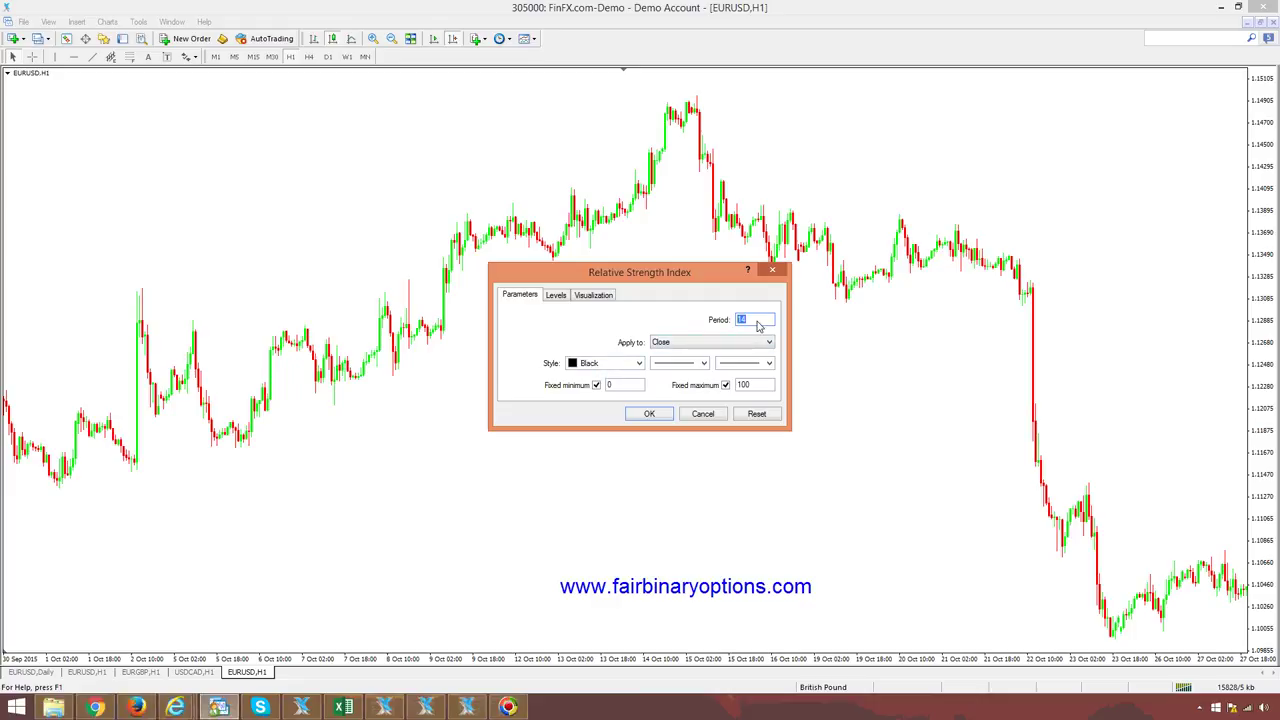
pyautogui.click(650, 415)
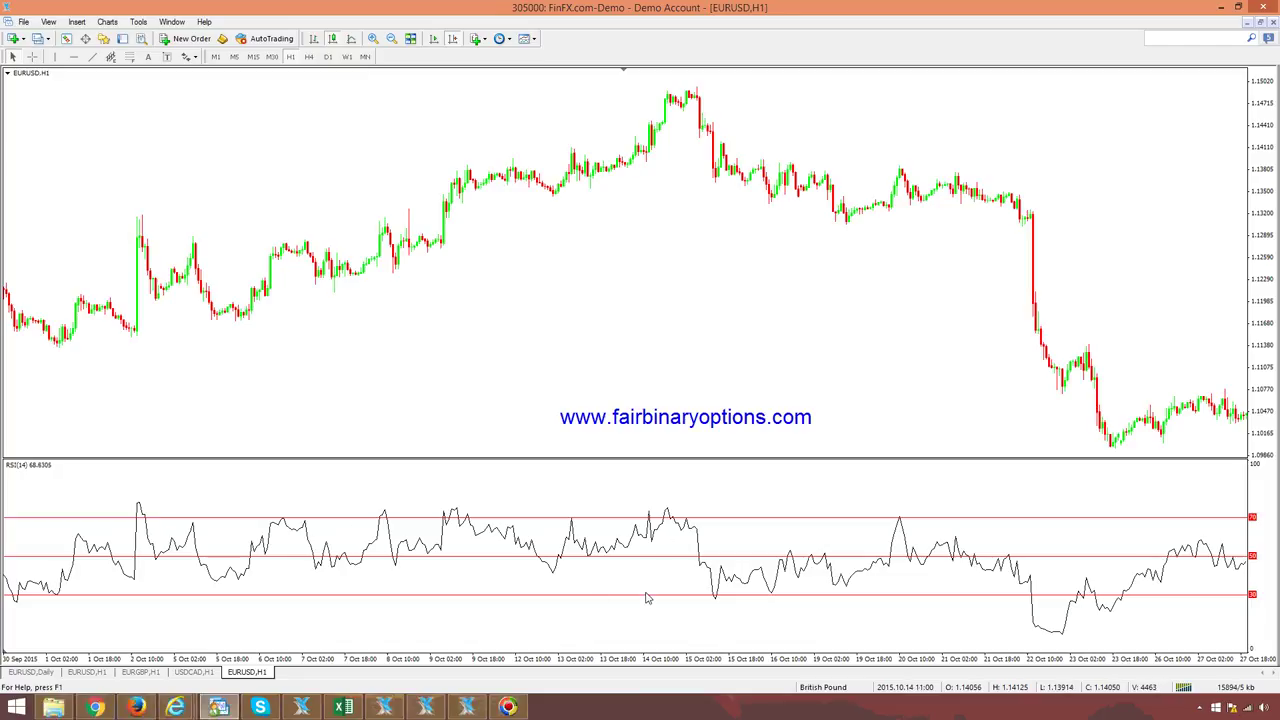
# Step: Open the Data Window showing per-bar prices and RSI(14), with crosshair mode on
pyautogui.hotkey('ctrl', 'f')
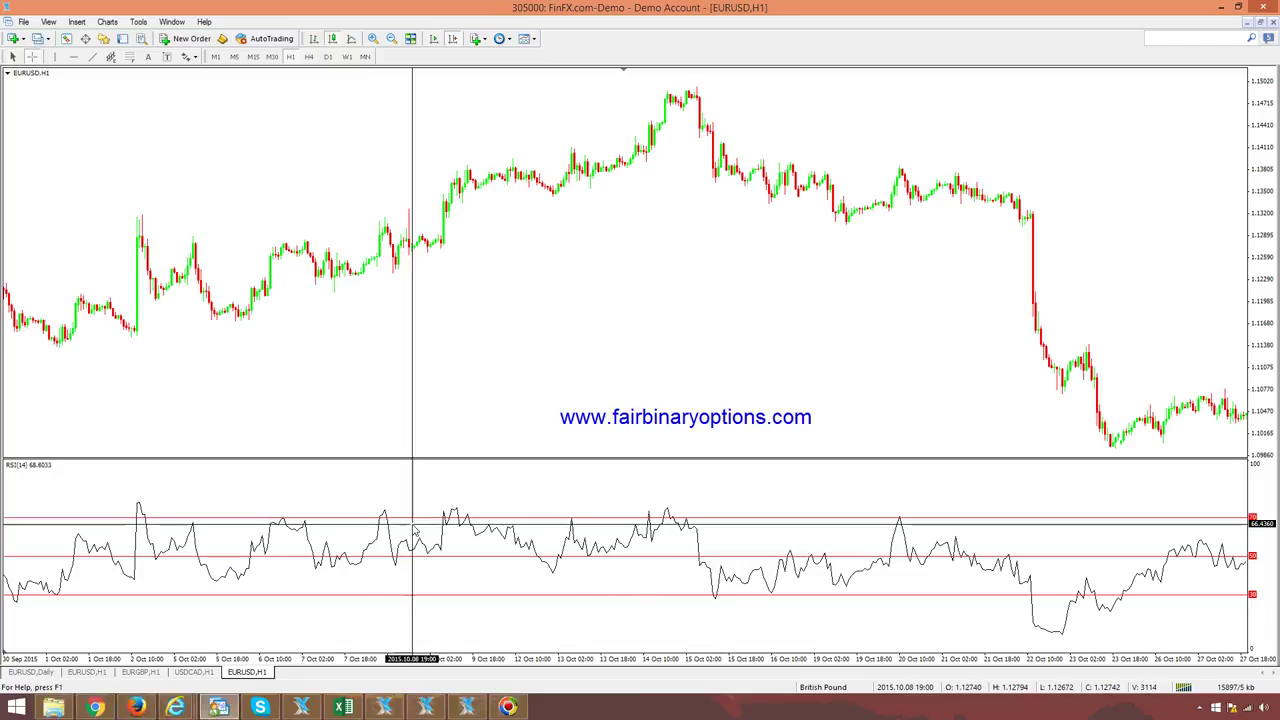
pyautogui.press('Escape')
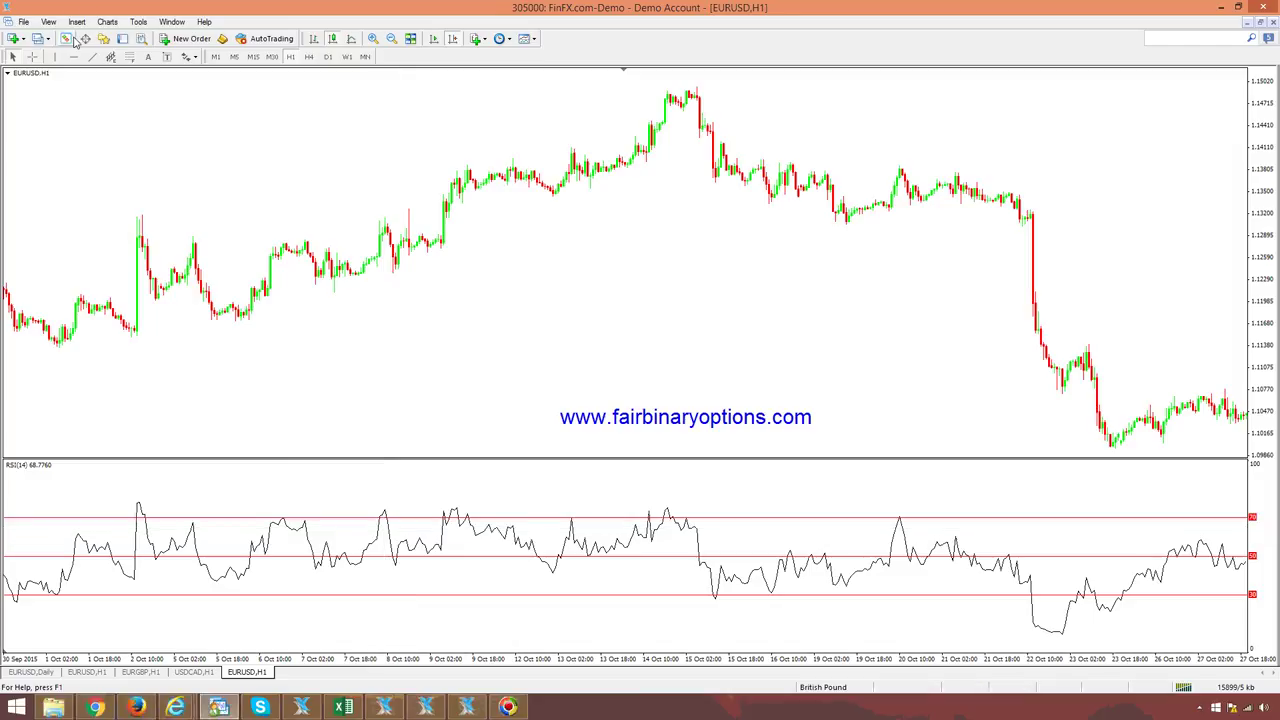
pyautogui.click(86, 39)
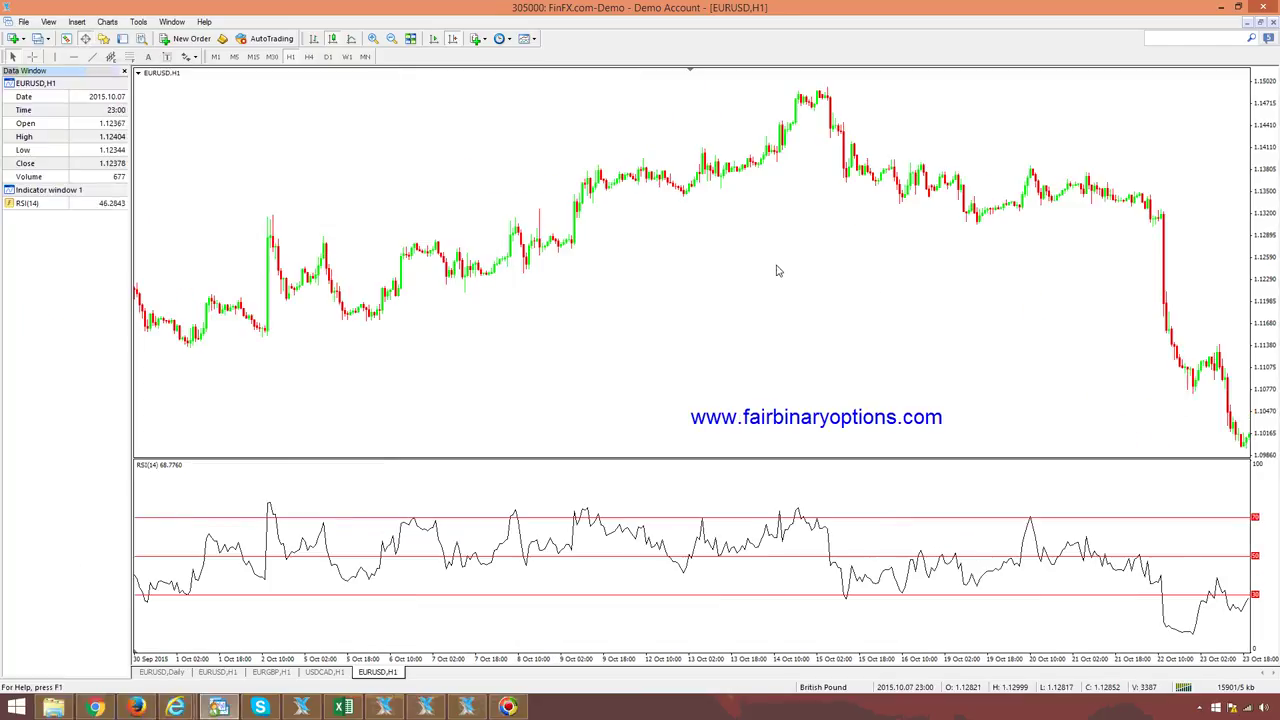
pyautogui.hotkey('ctrl', 'f')
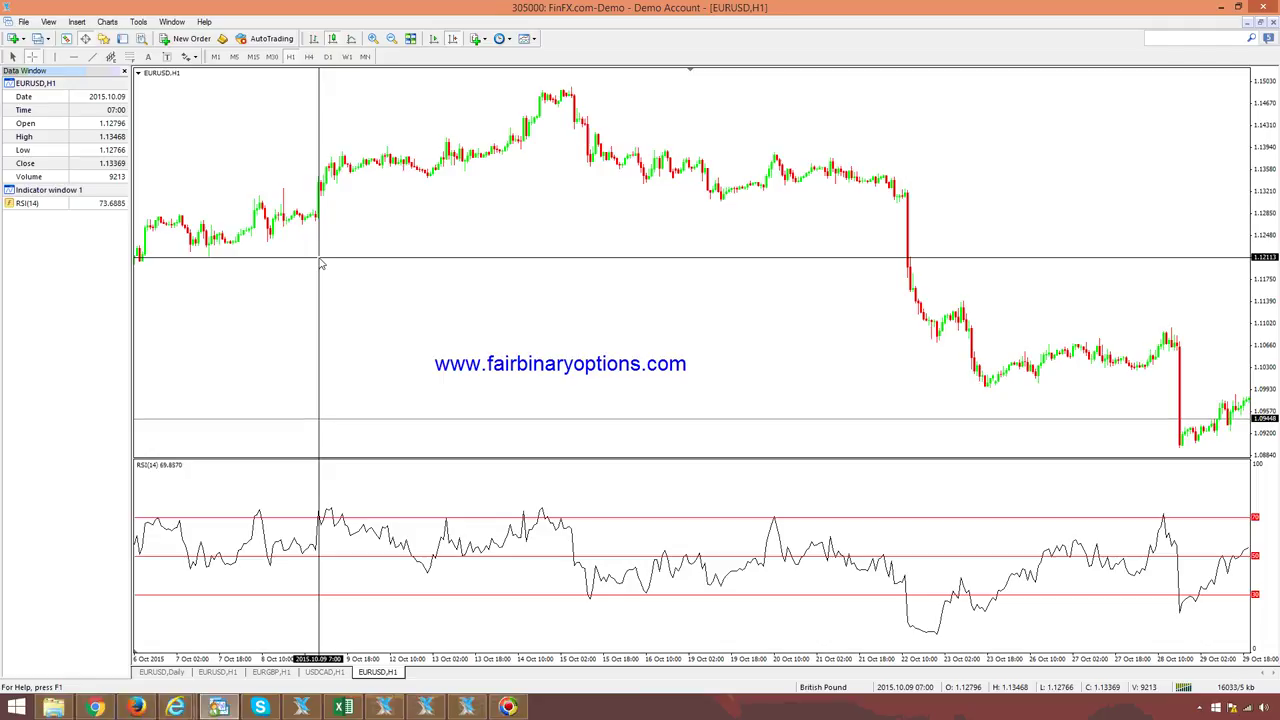
# Step: Edit the Relative Strength Index in the Indicators List to use period 50
pyautogui.press('Escape')
pyautogui.rightClick(801, 484)
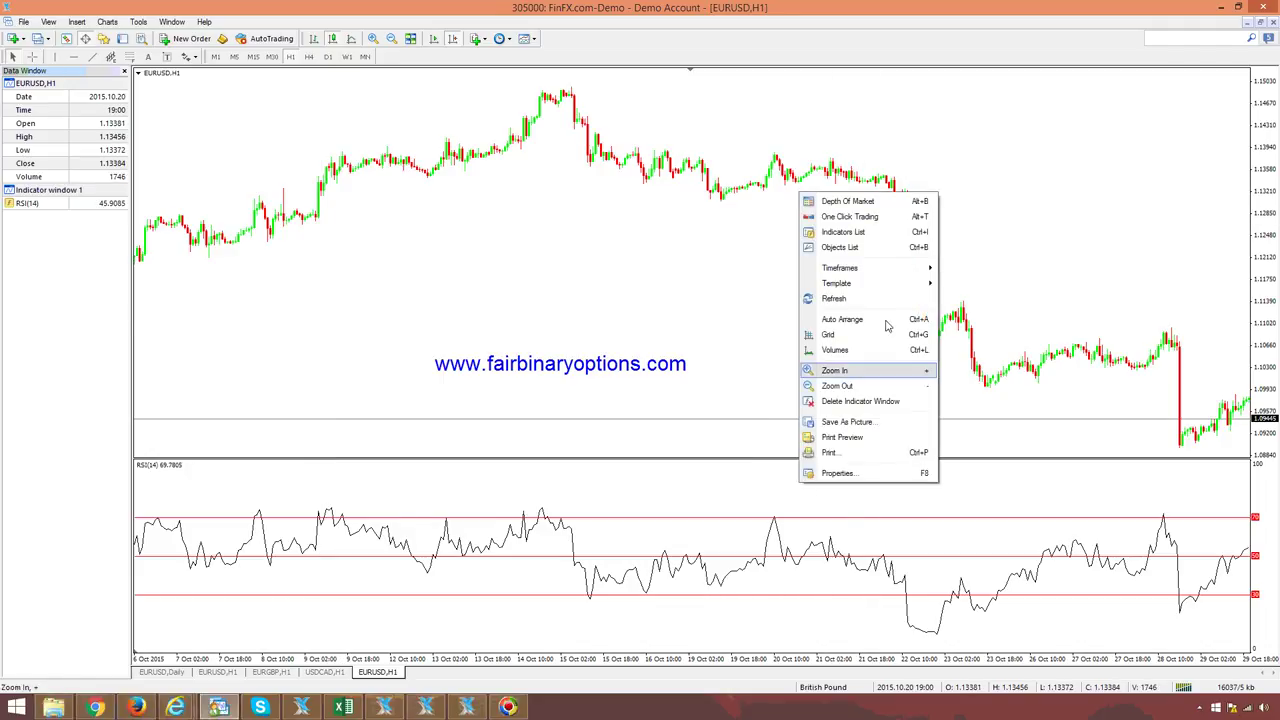
pyautogui.click(855, 231)
pyautogui.click(681, 181)
pyautogui.click(798, 171)
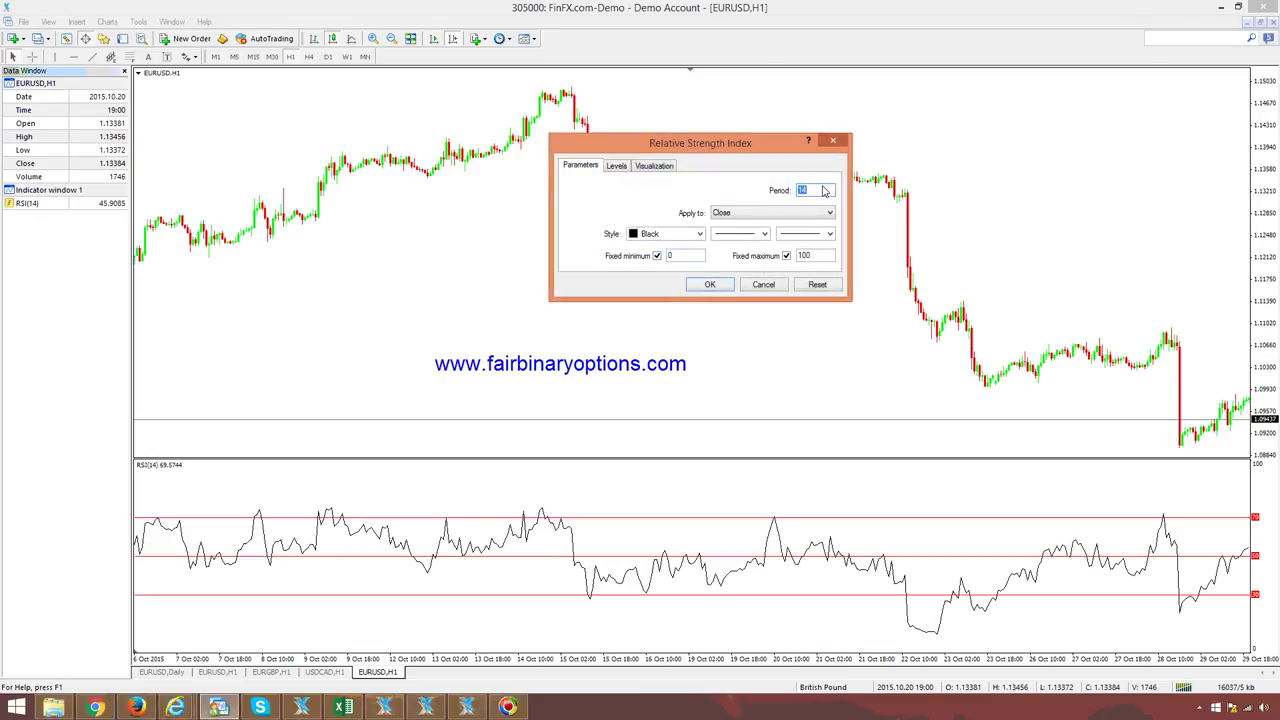
pyautogui.write('50')
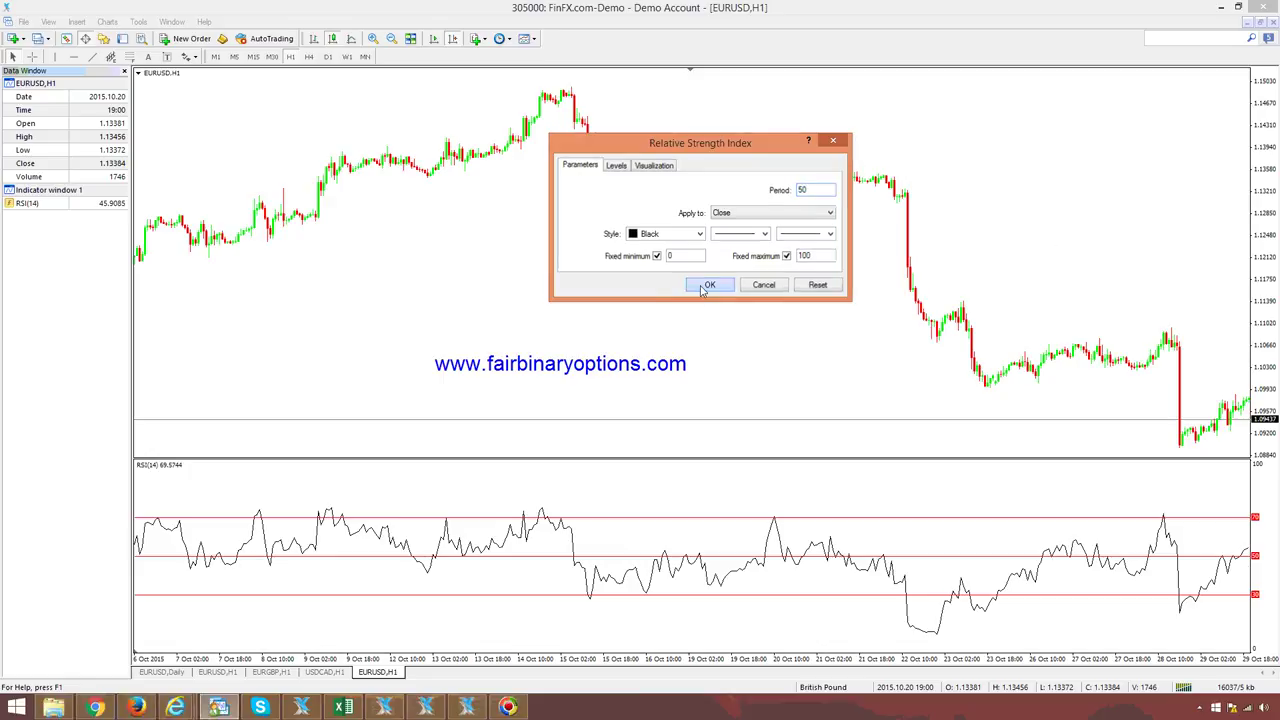
pyautogui.click(708, 285)
pyautogui.click(798, 279)
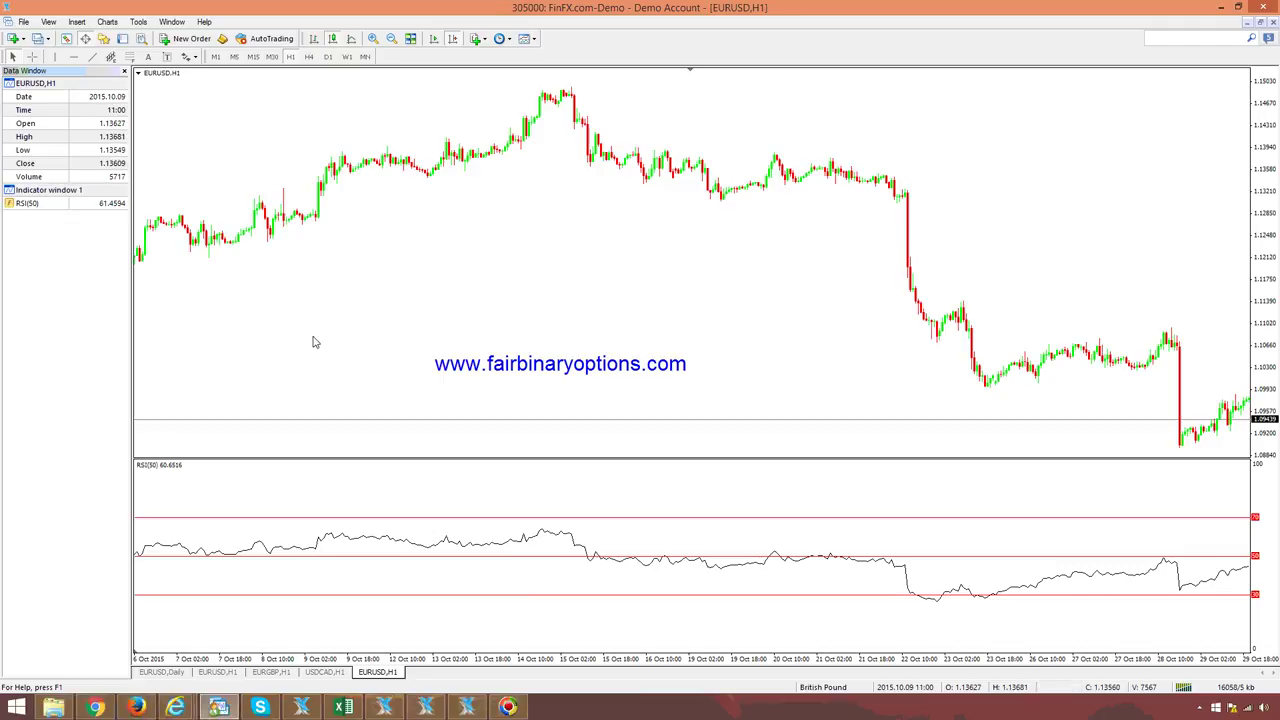
# Step: Drag the chart back into mid-August 2015, then forward to September's candles
pyautogui.moveTo(346, 300); pyautogui.dragTo(848, 298)
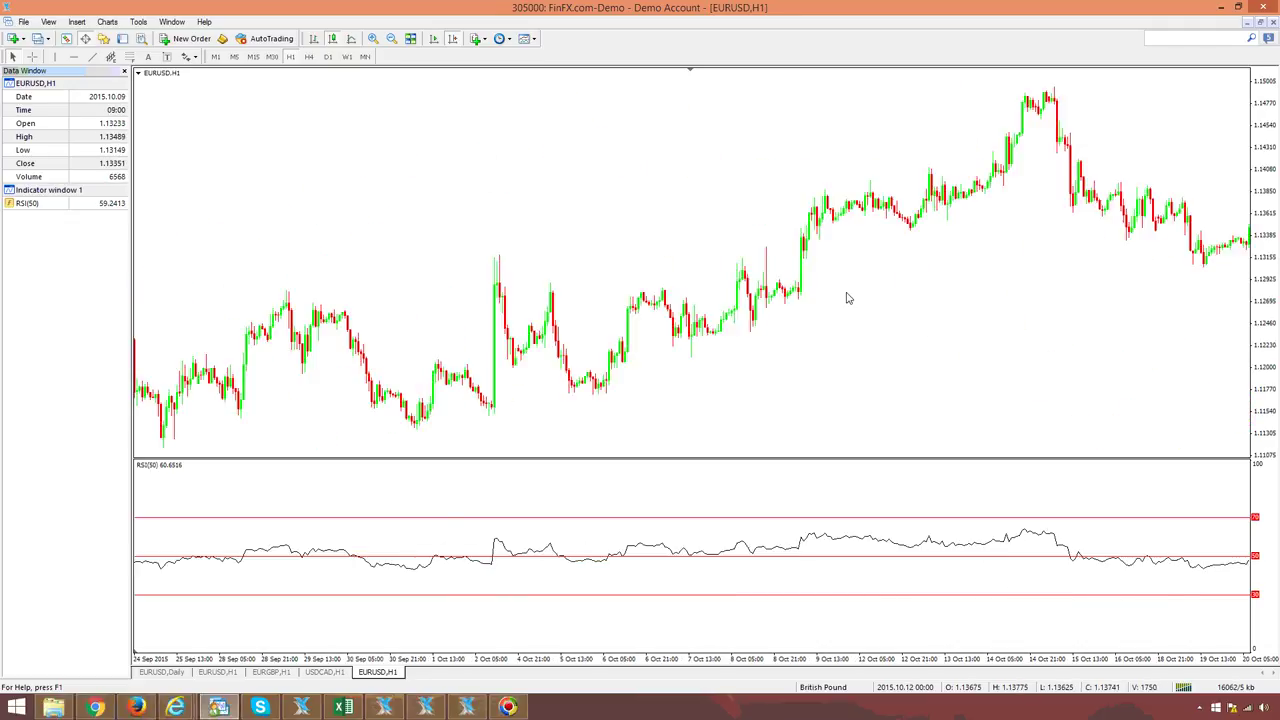
pyautogui.moveTo(517, 323); pyautogui.dragTo(1030, 320)
pyautogui.moveTo(397, 407); pyautogui.dragTo(698, 398)
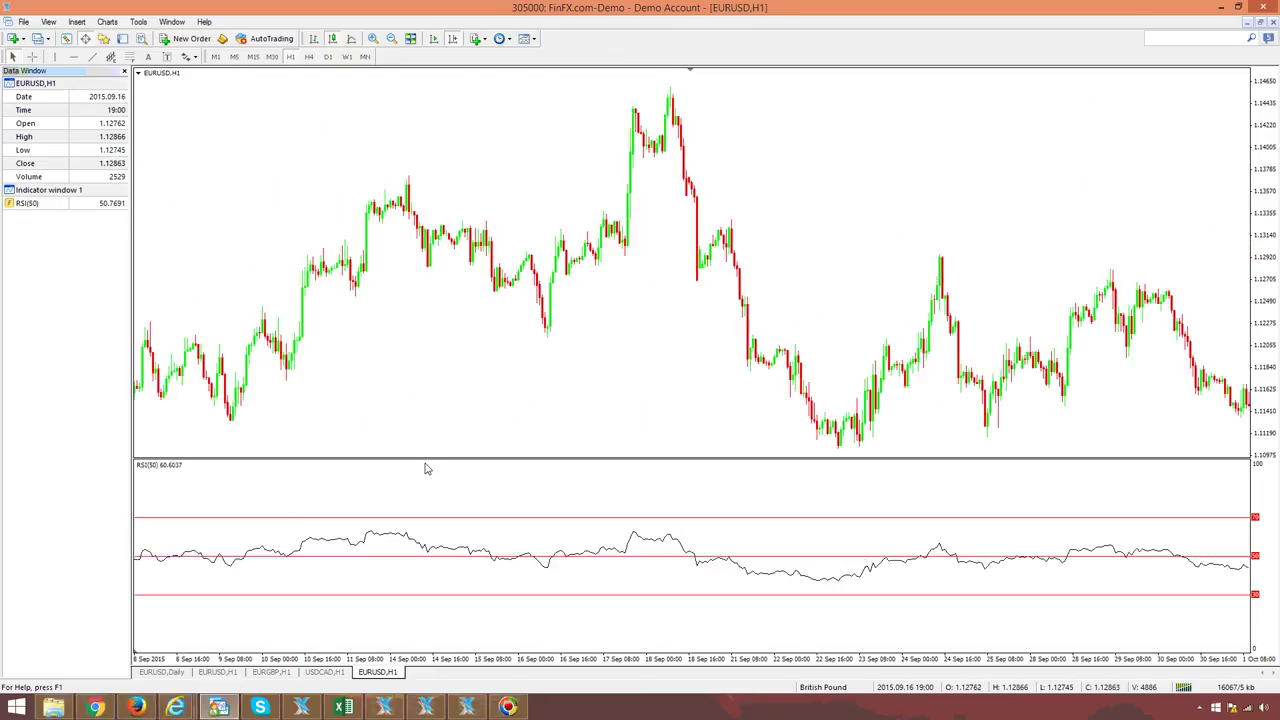
pyautogui.moveTo(457, 331)
pyautogui.mouseDown()
pyautogui.moveTo(591, 364)
pyautogui.moveTo(869, 331)
pyautogui.mouseUp()
pyautogui.moveTo(649, 354); pyautogui.dragTo(826, 354)
pyautogui.moveTo(732, 358); pyautogui.dragTo(825, 358)
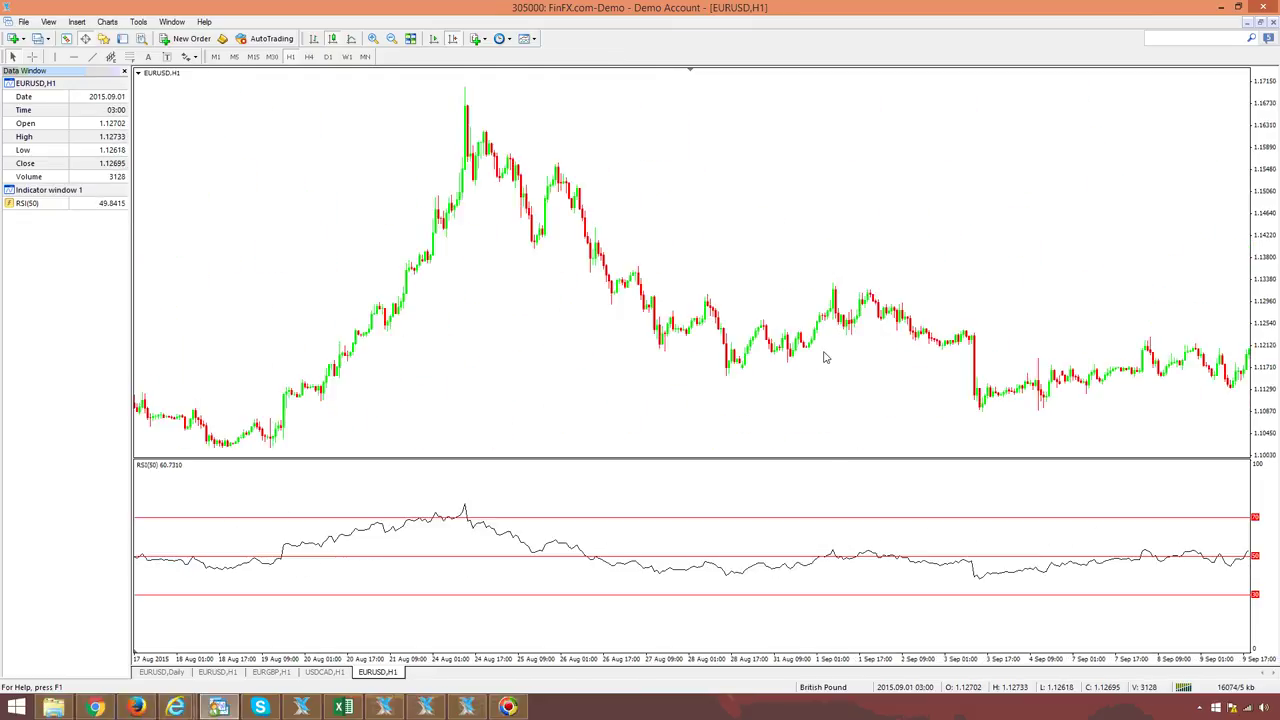
pyautogui.scroll(-15, 803, 277)
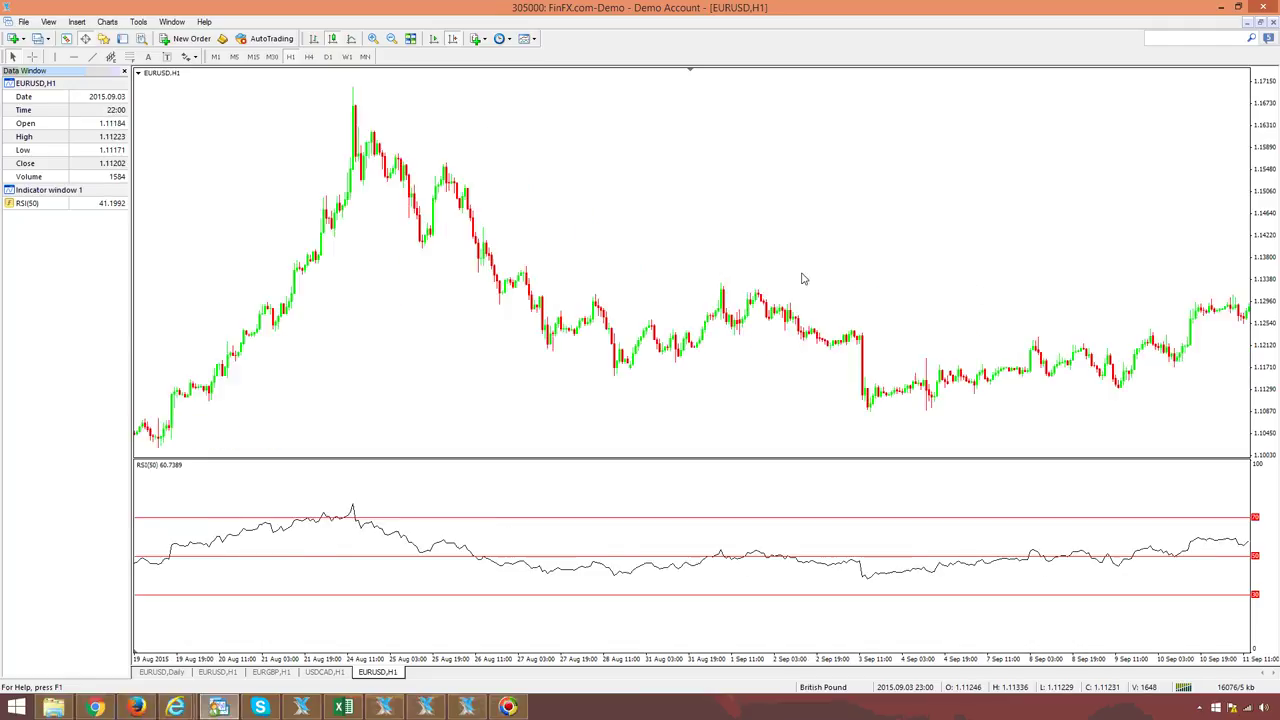
pyautogui.moveTo(855, 279); pyautogui.dragTo(605, 278)
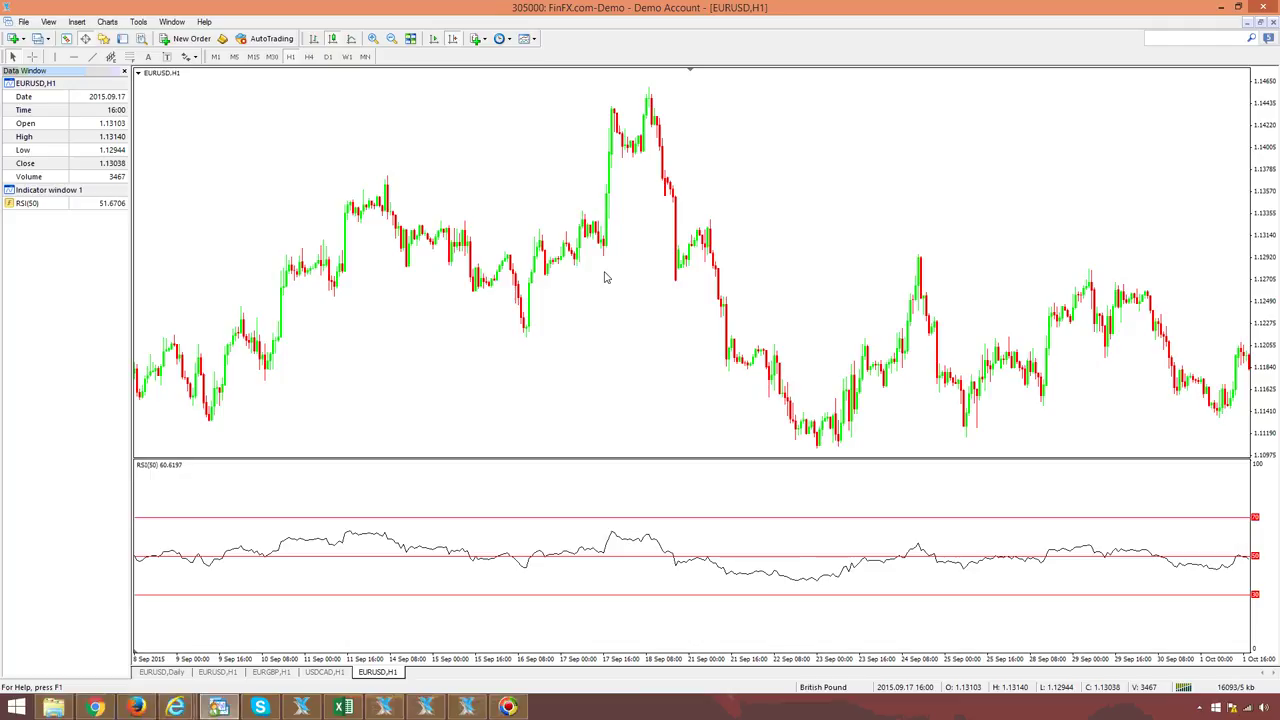
# Step: Edit the Relative Strength Index in the Indicators List back to period 14
pyautogui.rightClick(635, 295)
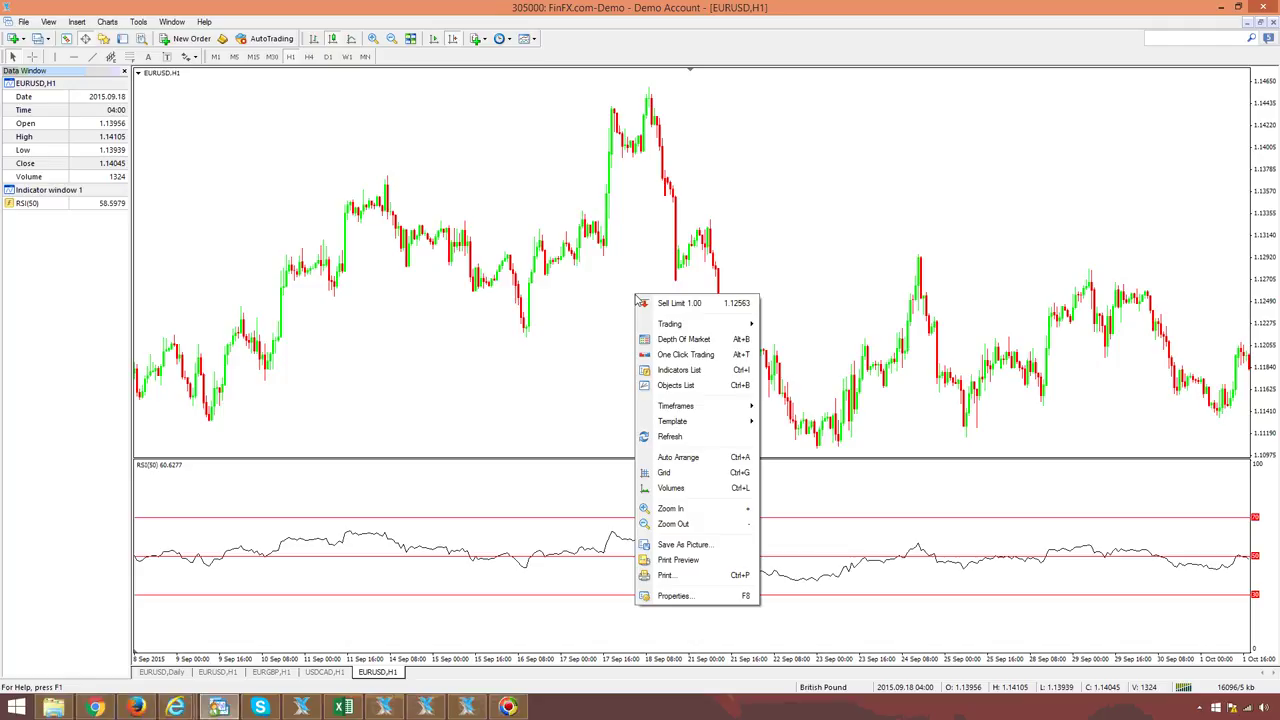
pyautogui.click(716, 372)
pyautogui.click(658, 181)
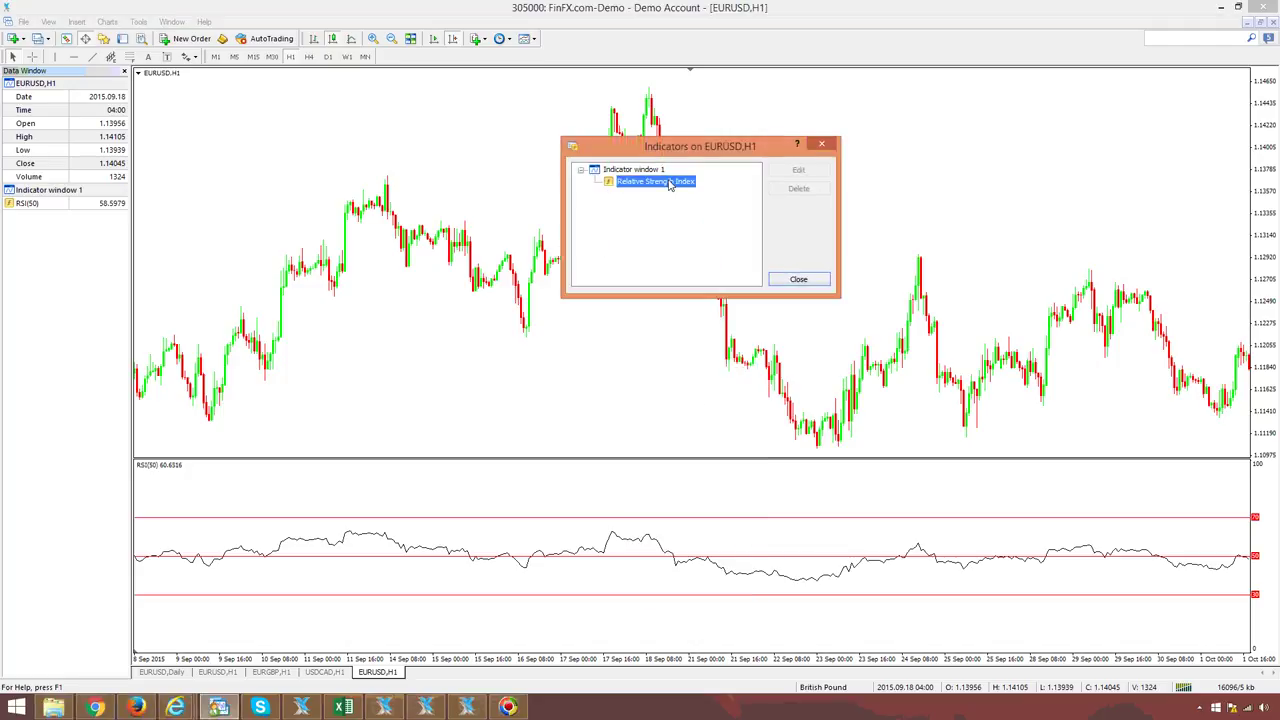
pyautogui.click(799, 172)
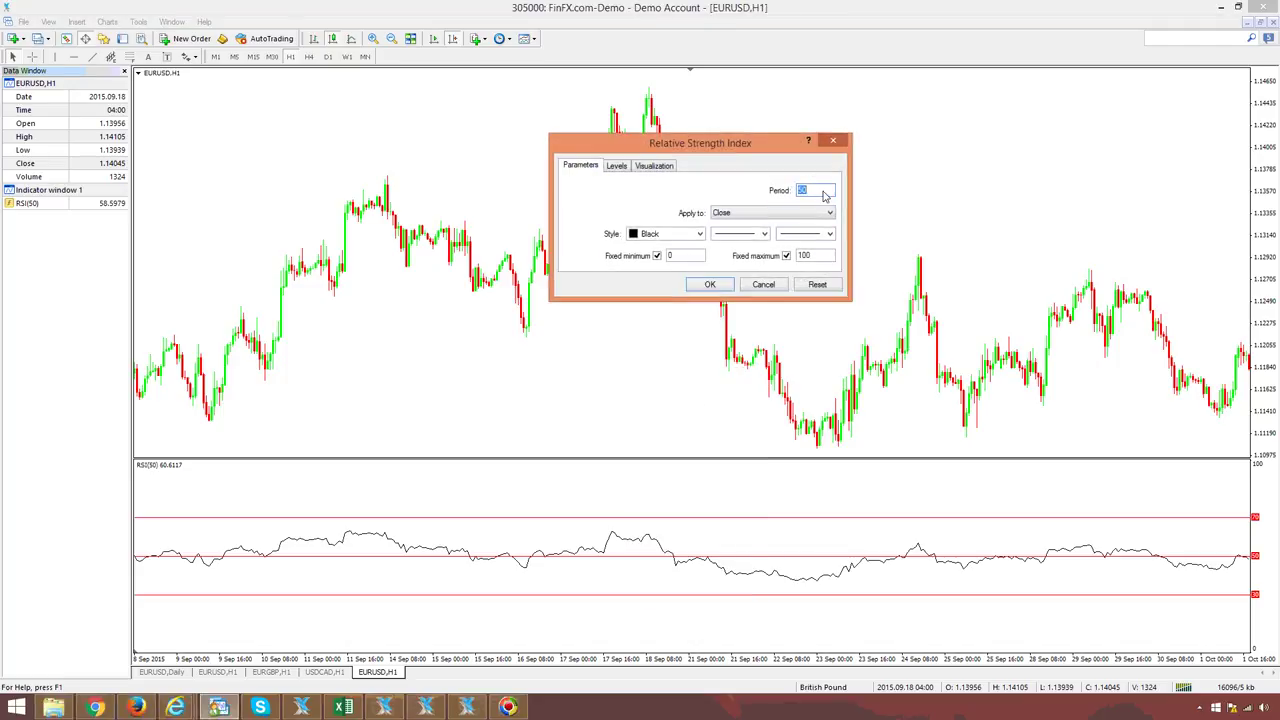
pyautogui.write('14')
pyautogui.click(710, 284)
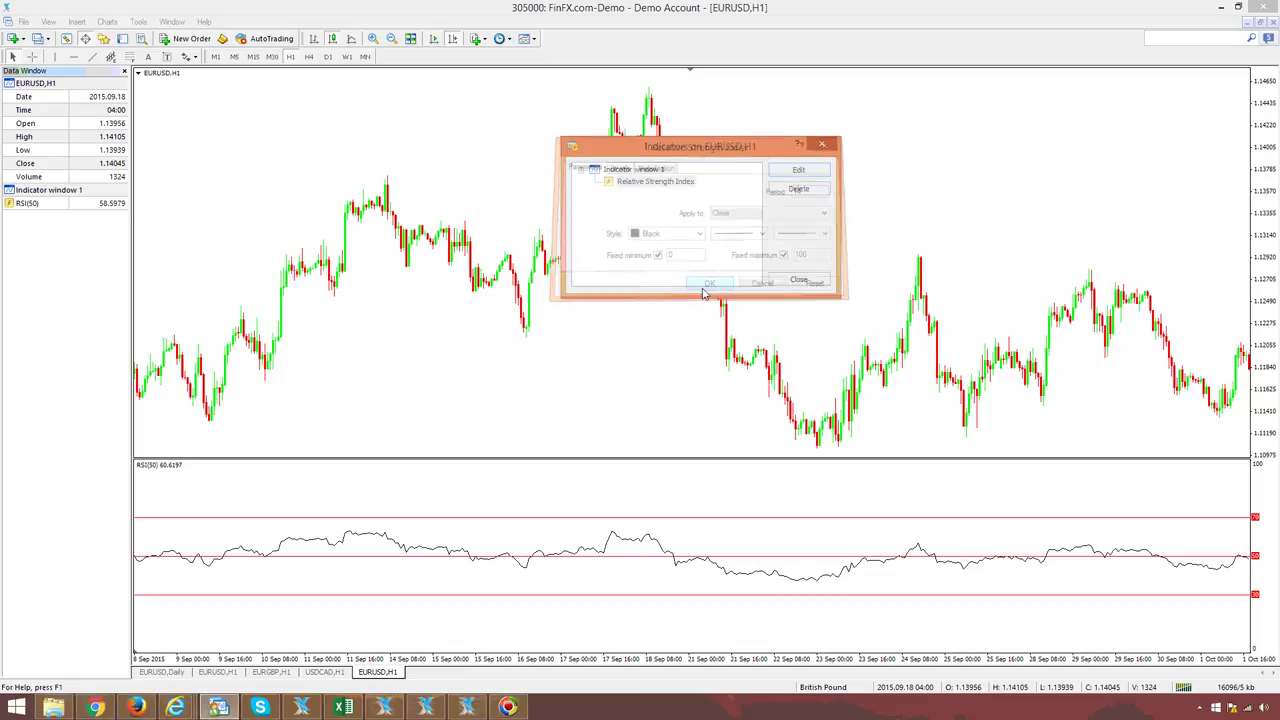
pyautogui.click(798, 278)
pyautogui.scroll(-5, 790, 285)
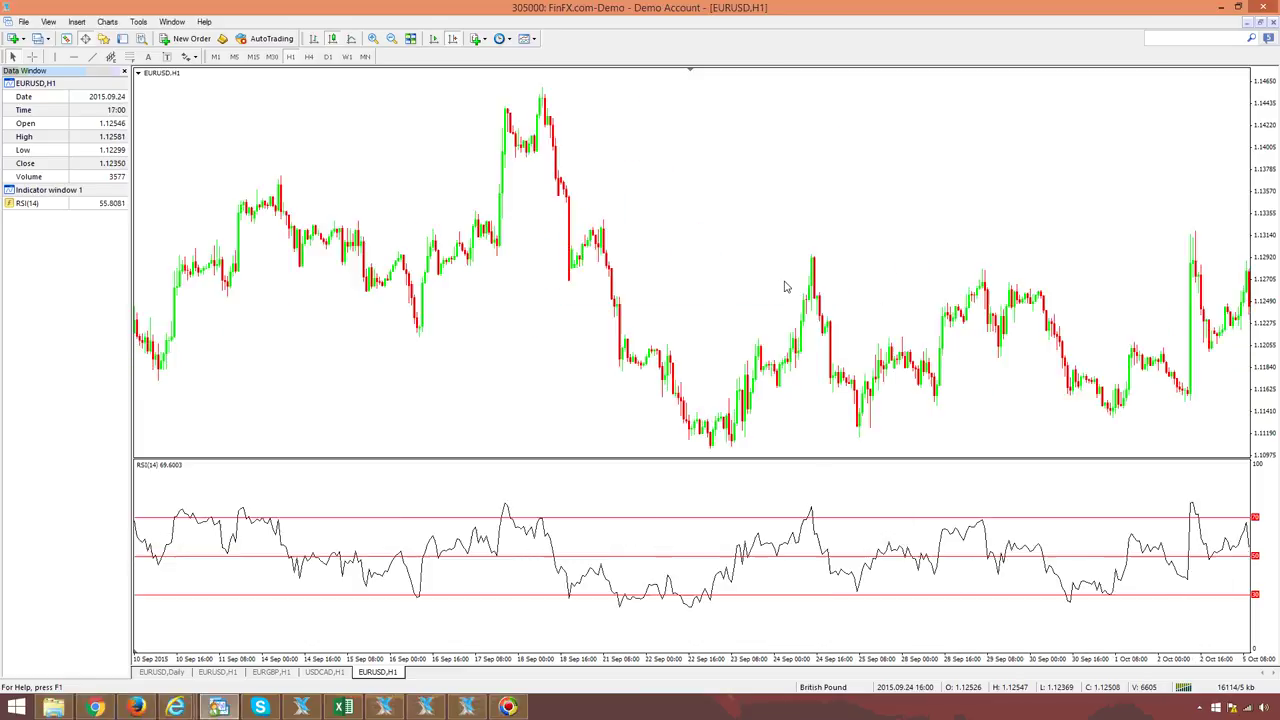